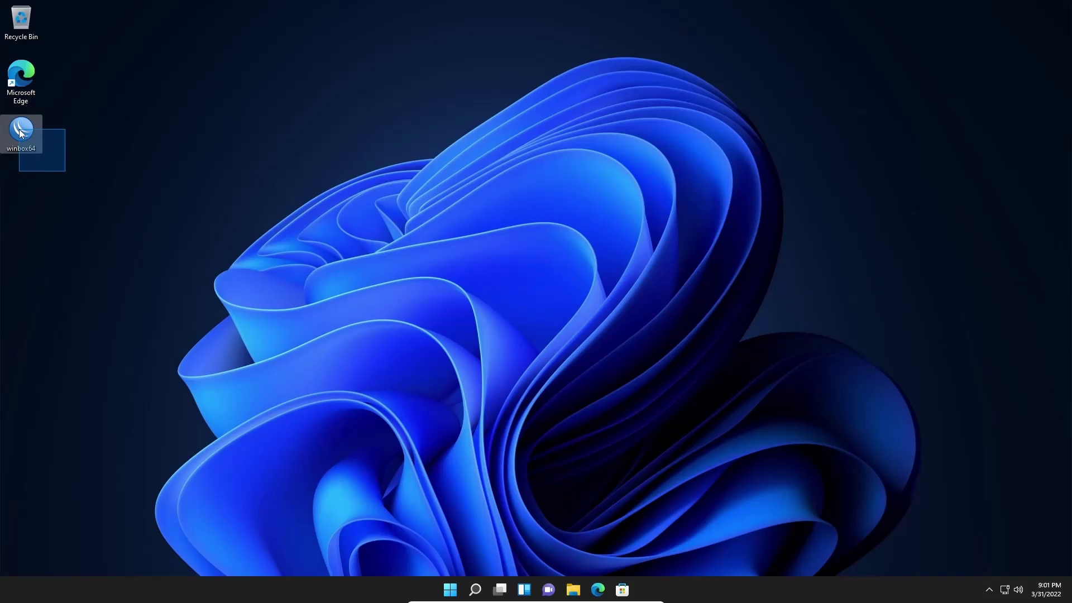
- Launch WinBox from the winbox64 desktop shortcut
left_click_drag(20, 132, 20, 133)
left_click(86, 169)
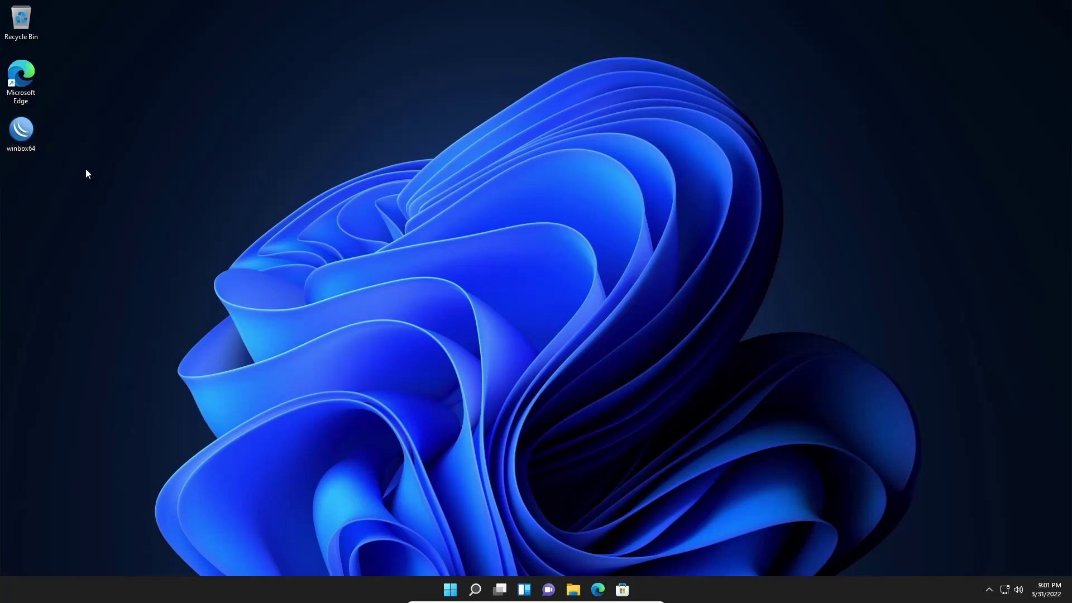
left_click_drag(63, 170, 12, 128)
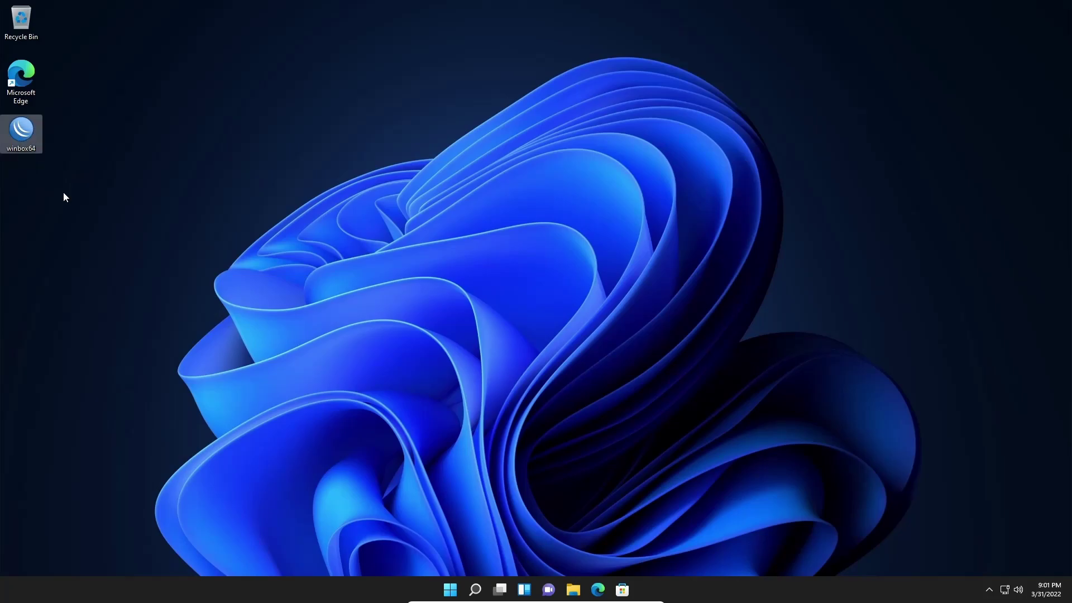
left_click(63, 191)
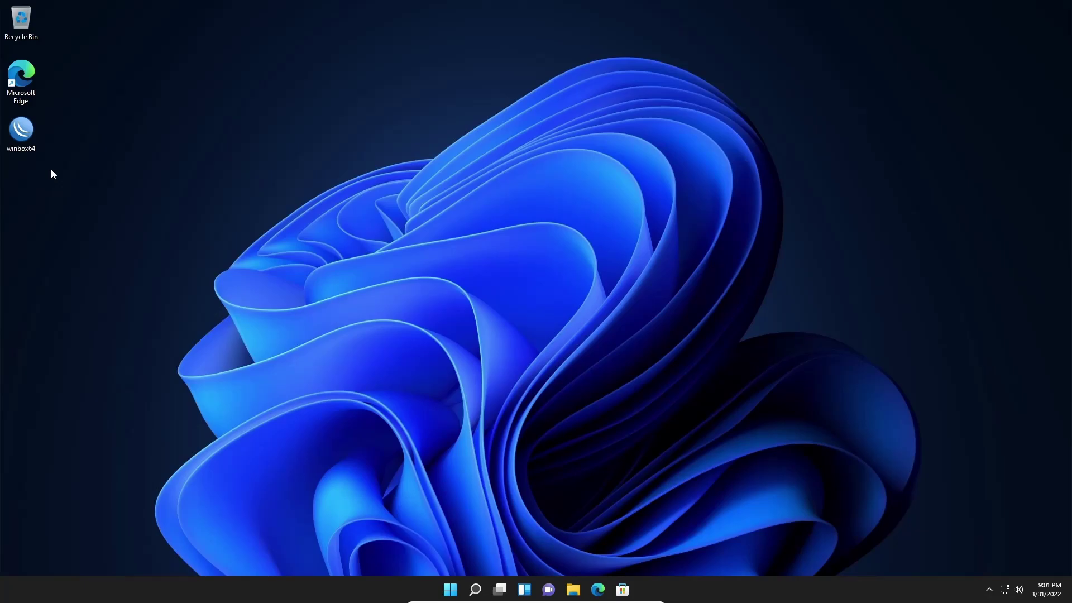
left_click_drag(48, 167, 38, 159)
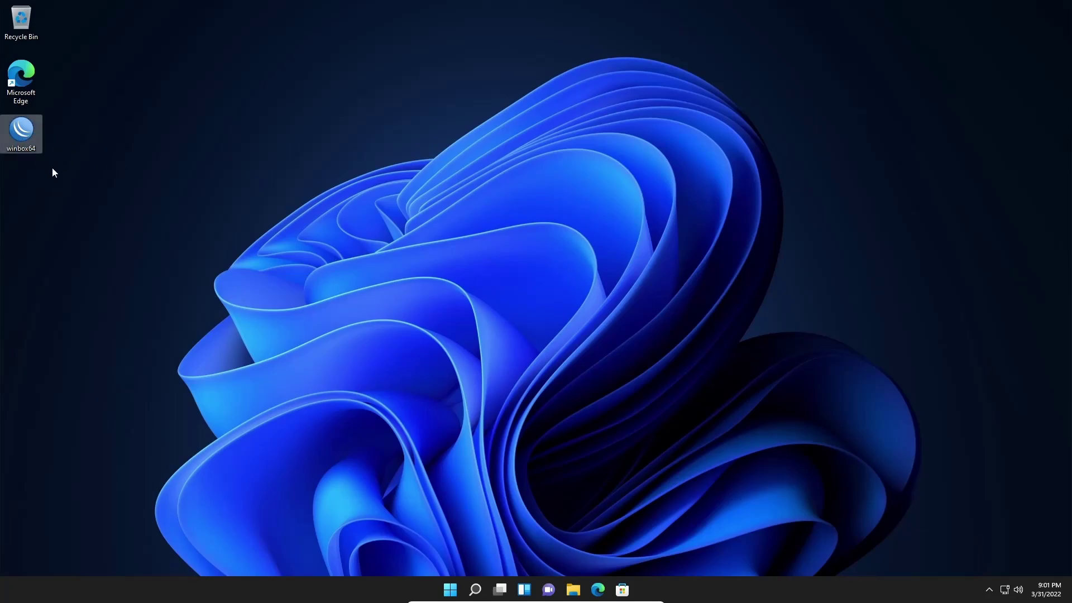
left_click(52, 168)
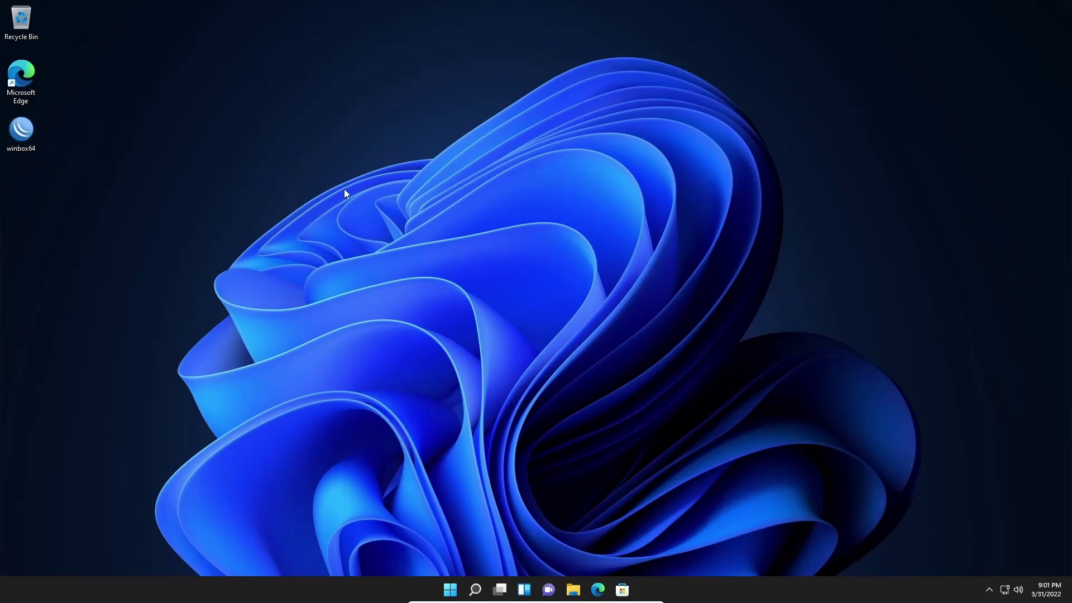
double_click(23, 139)
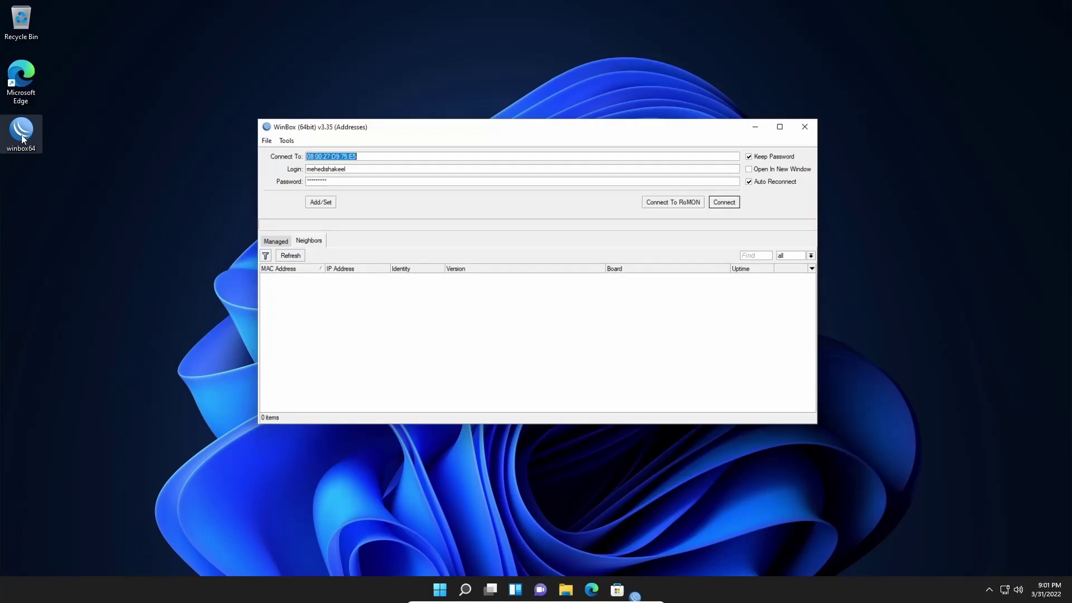
- Connect to the HomeLab router 192.168.2.1 from Neighbors, dismiss the license notice, and maximize the window
left_click(305, 242)
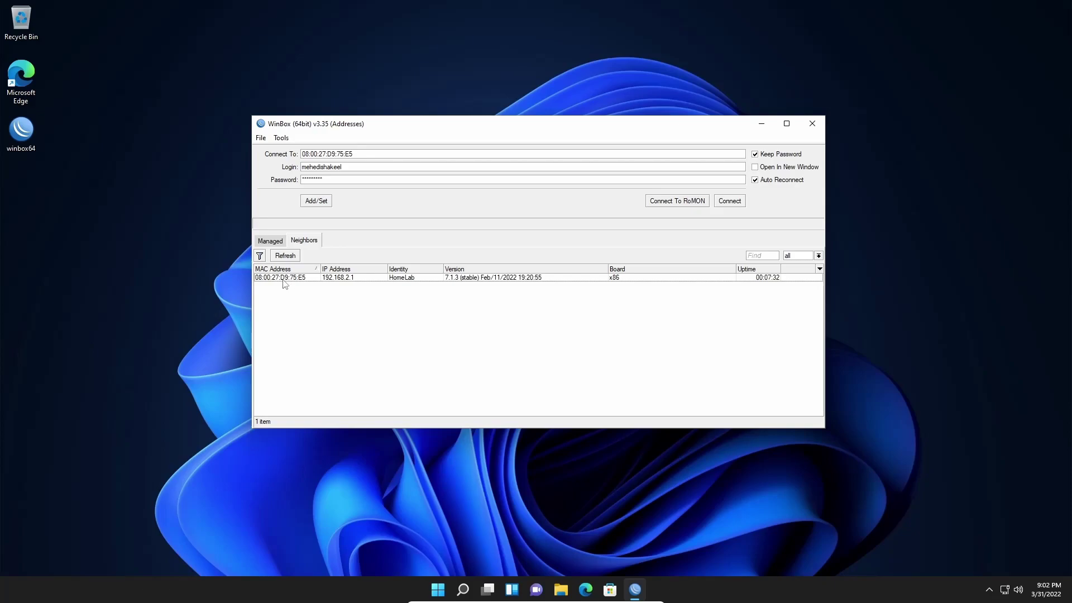
left_click(345, 280)
left_click(402, 168)
double_click(402, 168)
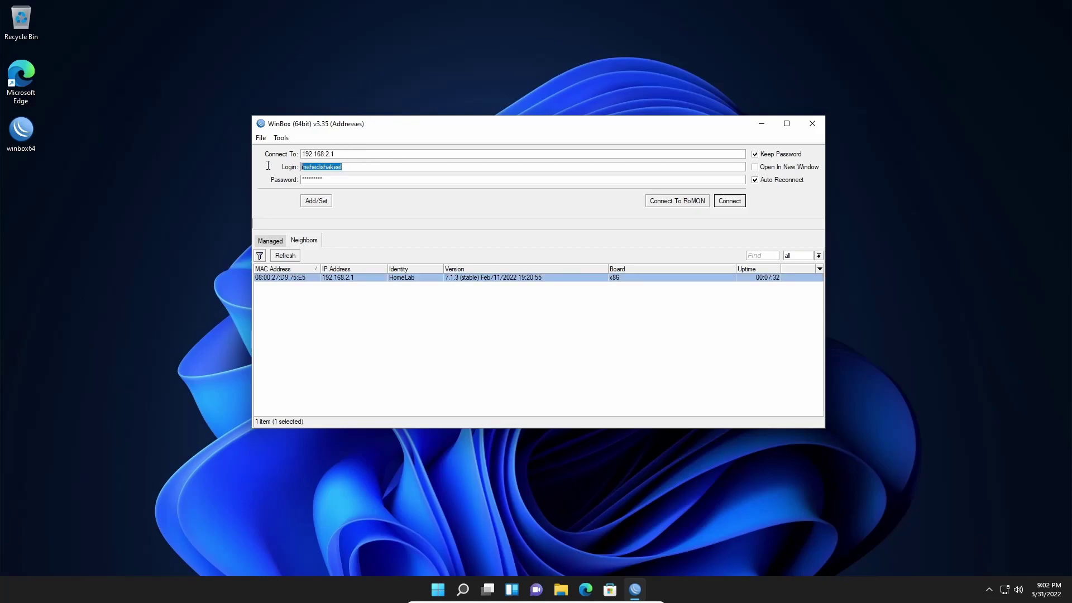
key("Tab")
left_click(730, 202)
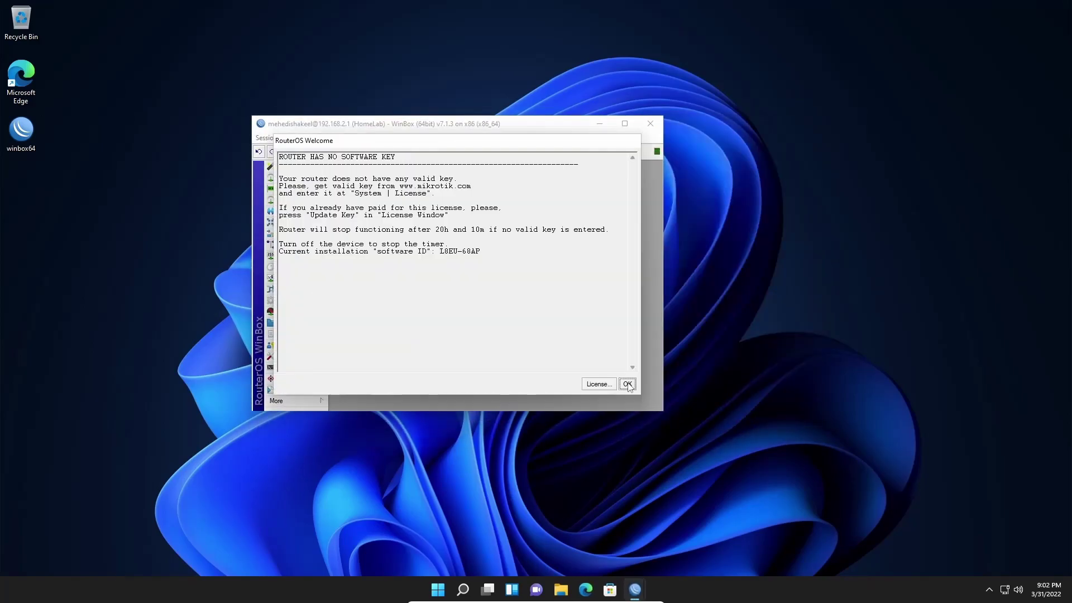
left_click(622, 380)
left_click(625, 124)
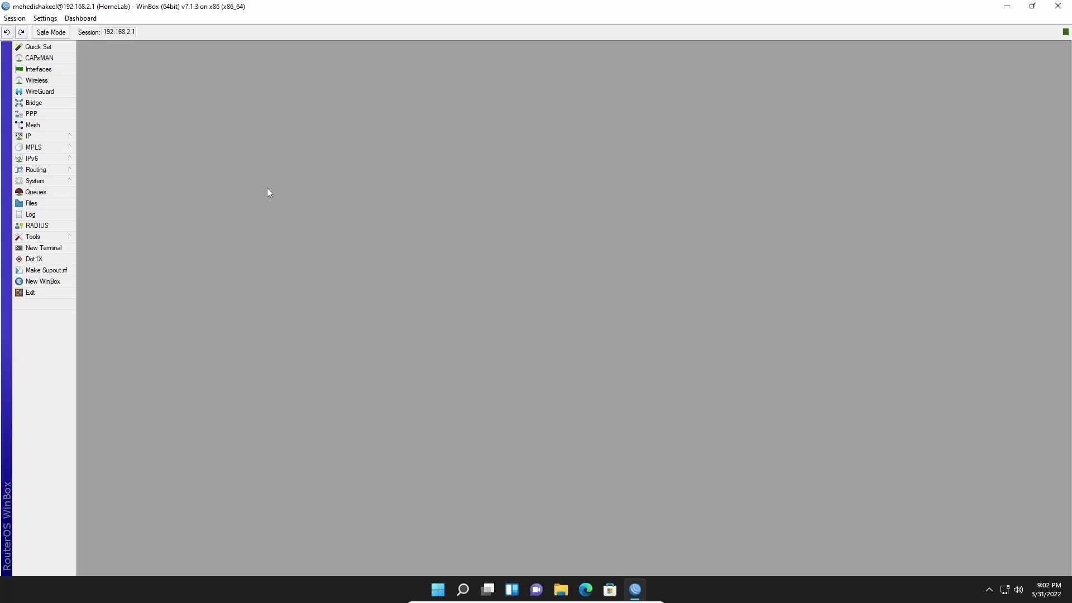
- Enable the ssh service on port 22 in the IP > Services list
left_click(55, 137)
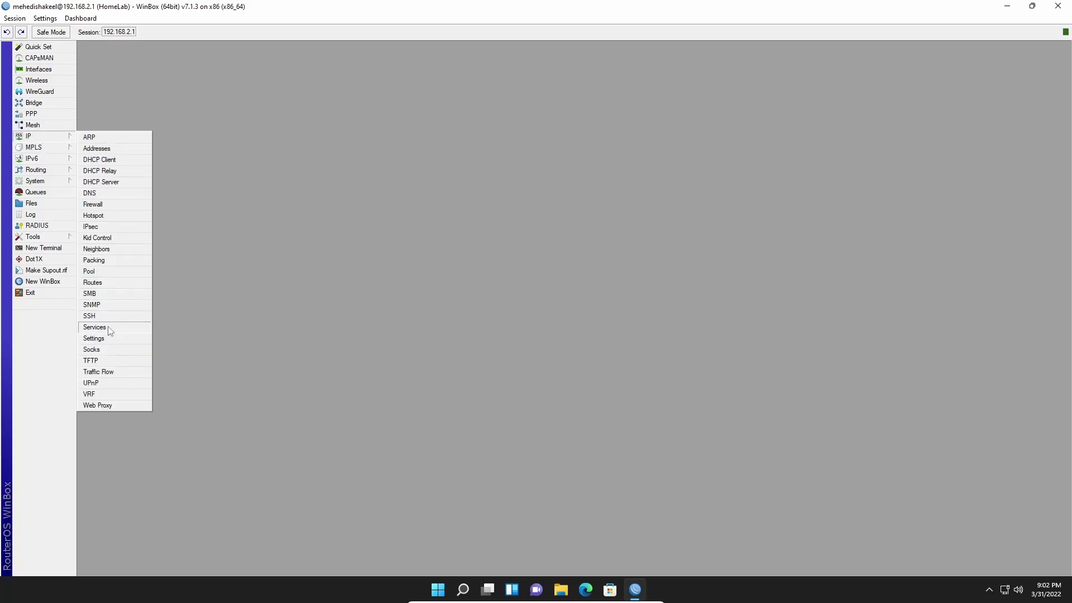
left_click(103, 328)
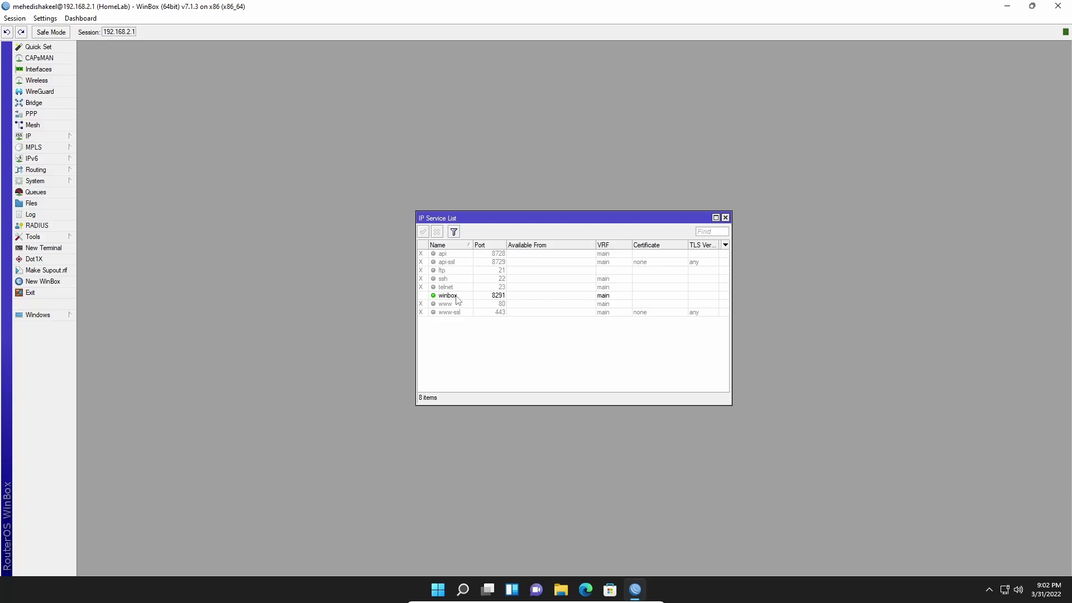
left_click_drag(510, 222, 461, 199)
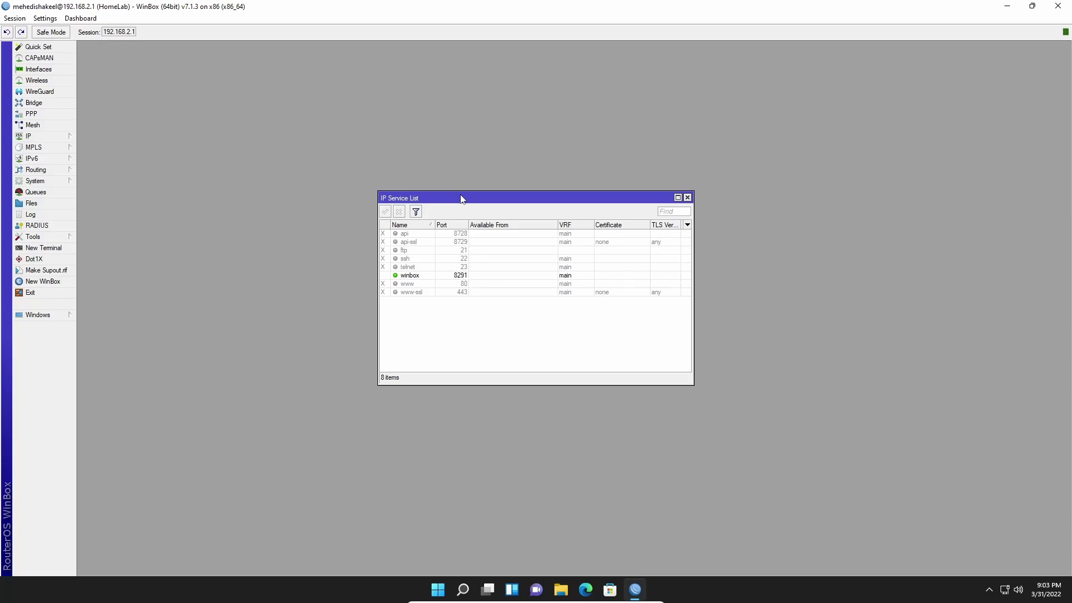
left_click(404, 260)
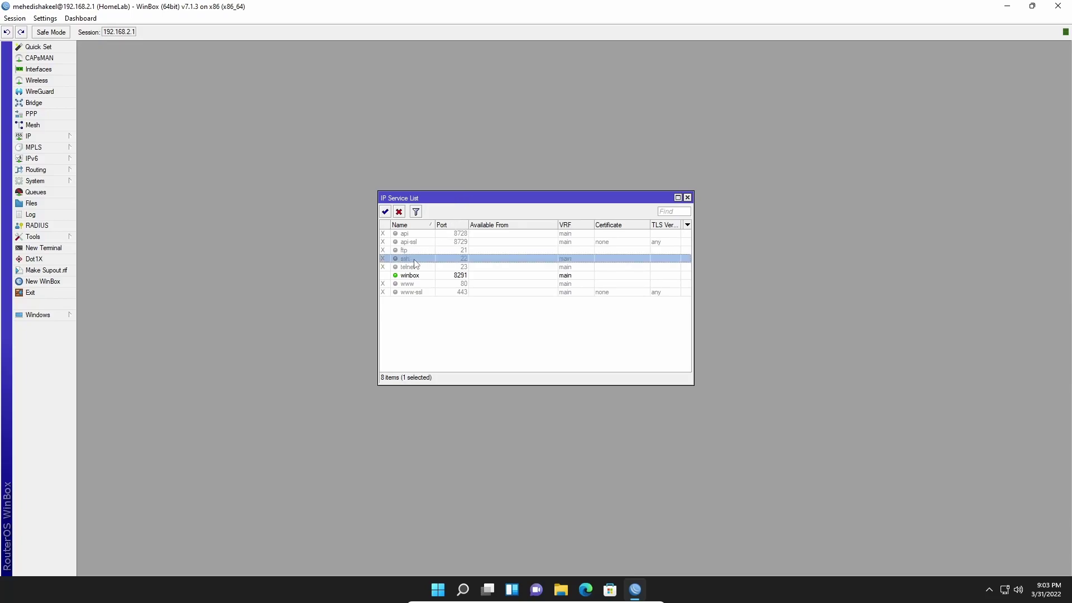
left_click(386, 212)
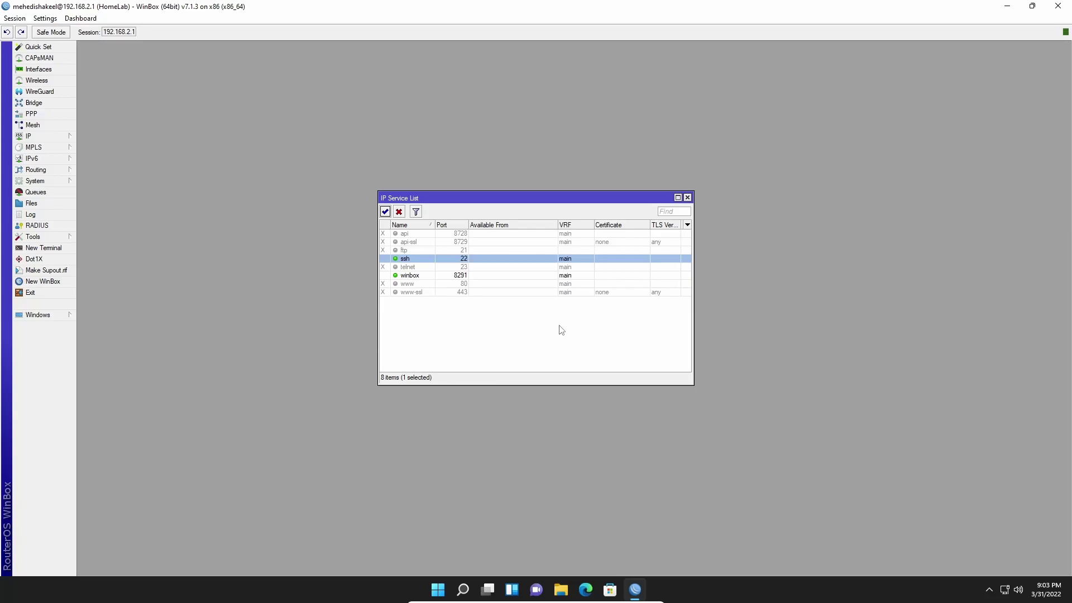
left_click(419, 260, "ctrl")
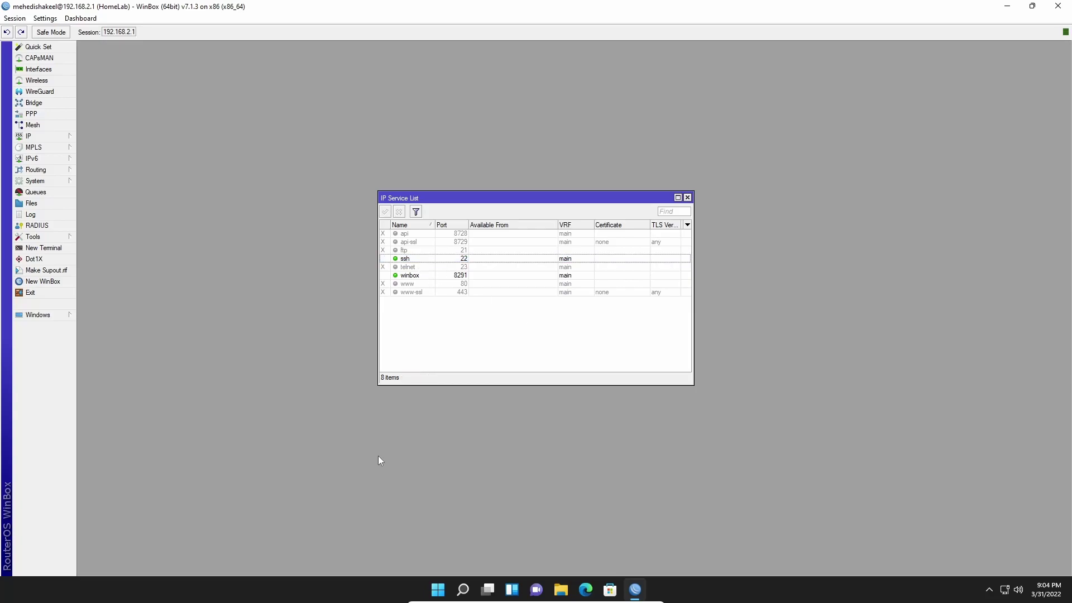
- Open Command Prompt and SSH into 192.168.2.1 with the router username and password
left_click(437, 591)
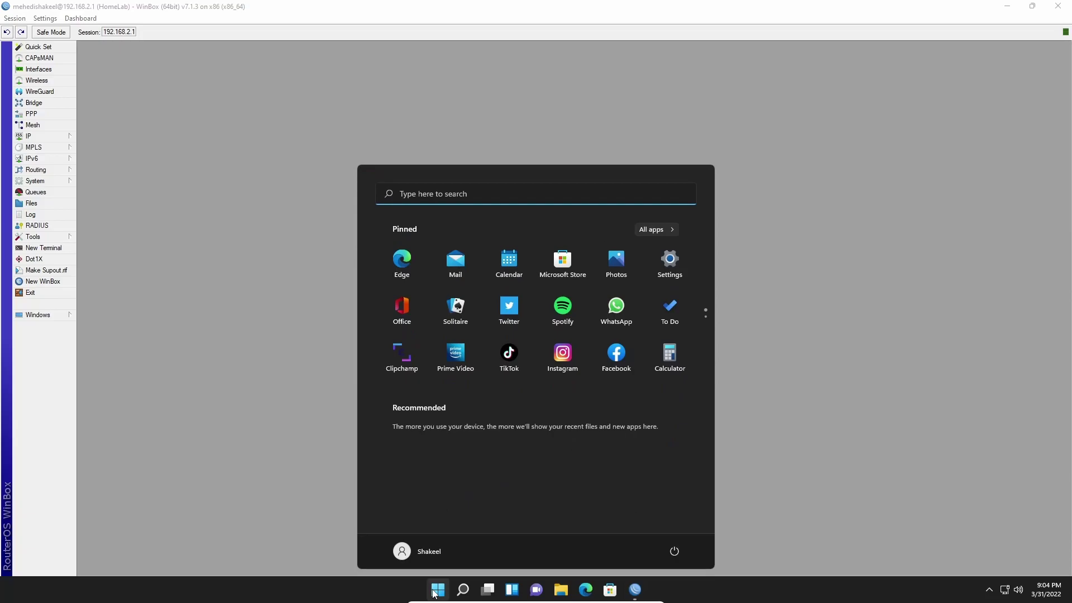
type("cmd")
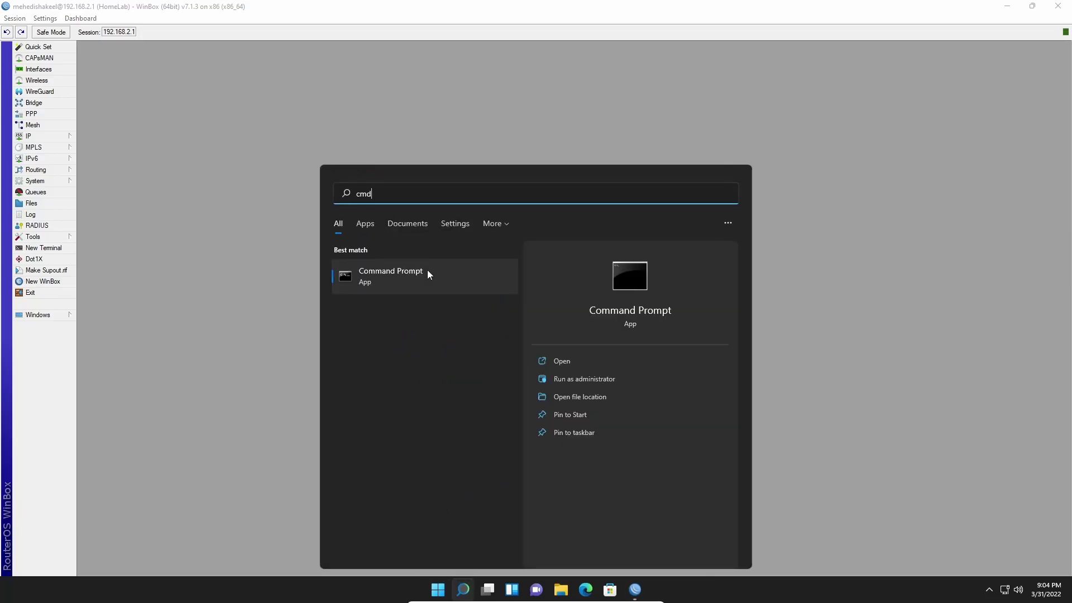
key("Return")
type("ss")
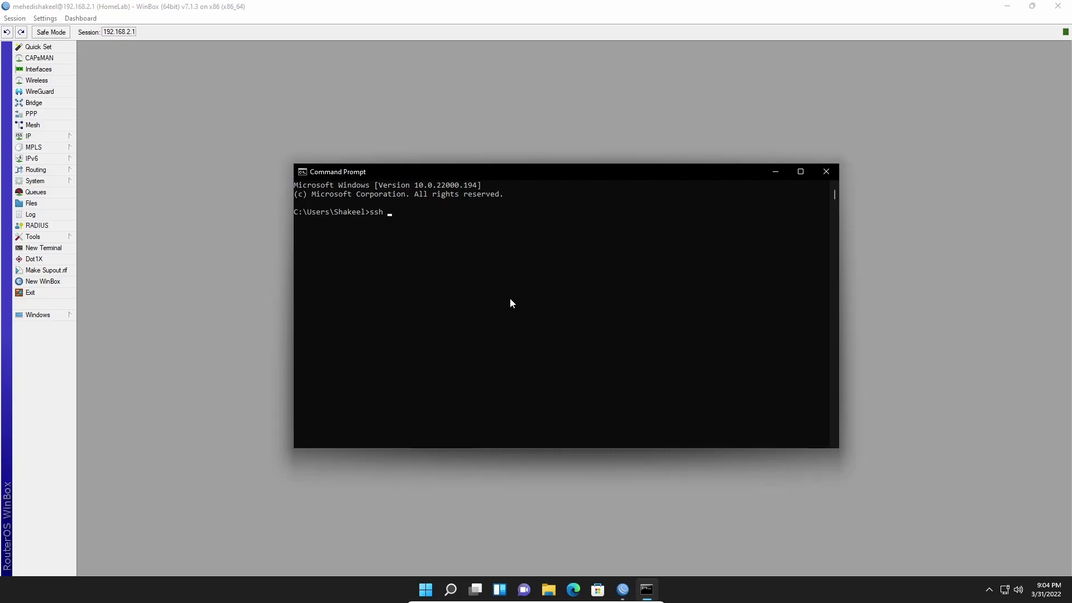
key("Return")
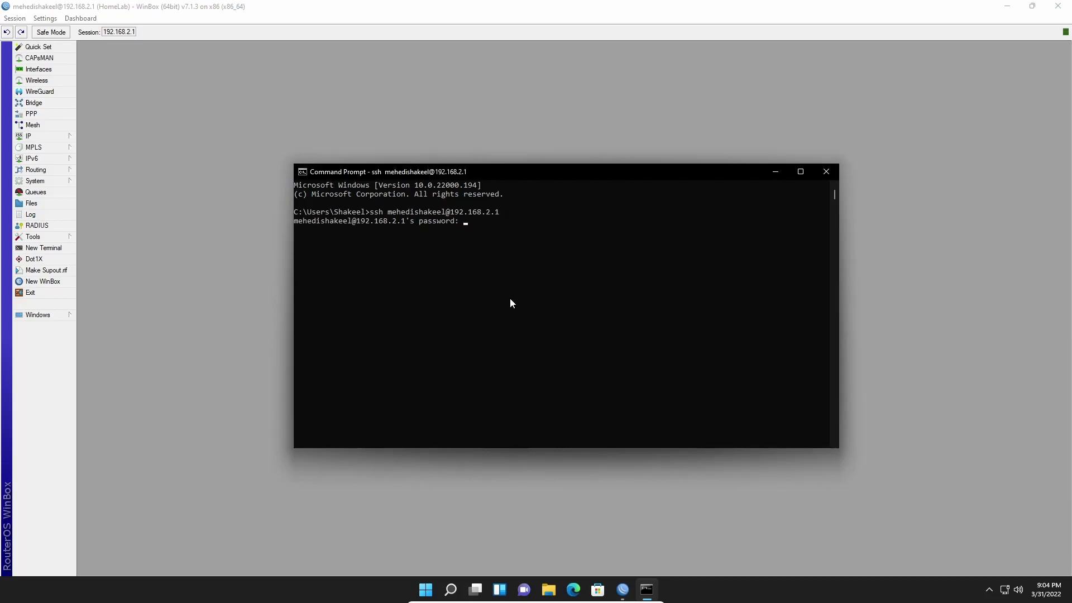
key("Return")
key("Return")
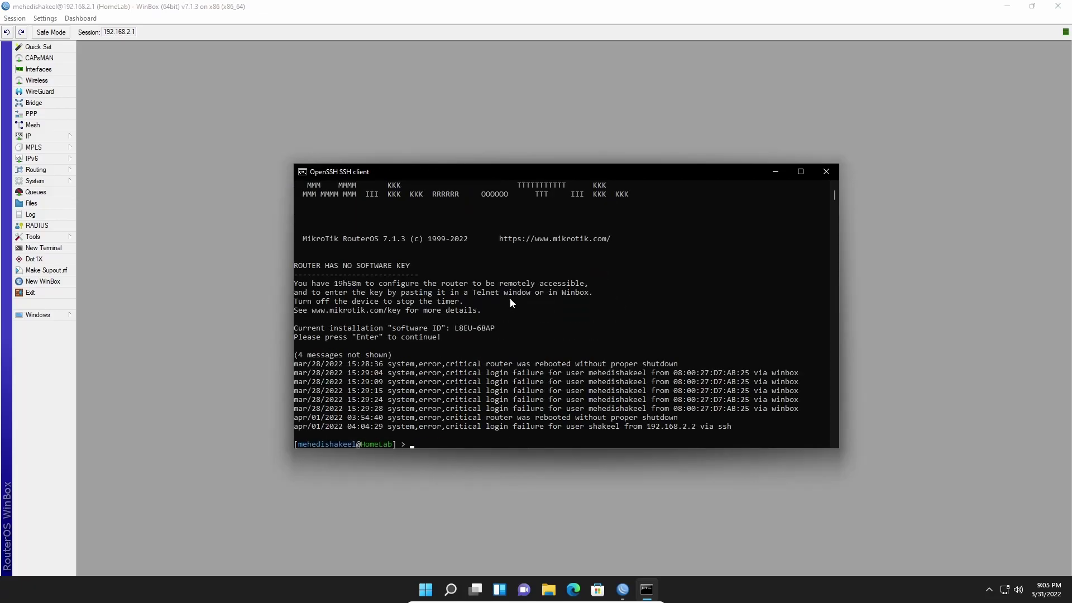
- Run ip address/print to list 192.168.0.145/24 and 192.168.2.1/24, then close the session
scroll(553, 338, "up", 4)
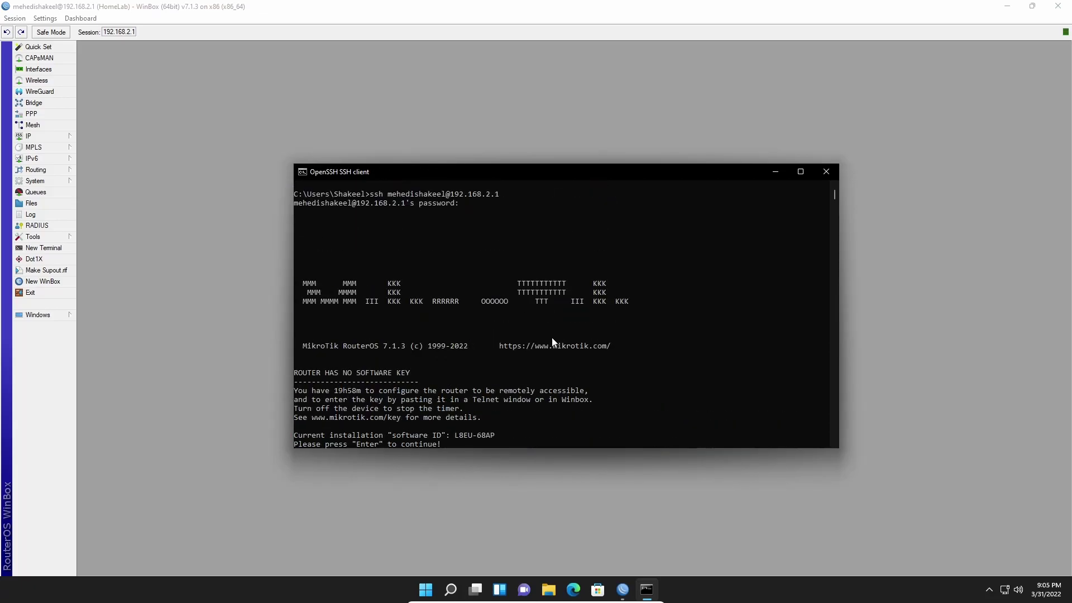
scroll(553, 342, "down", 9)
type("i")
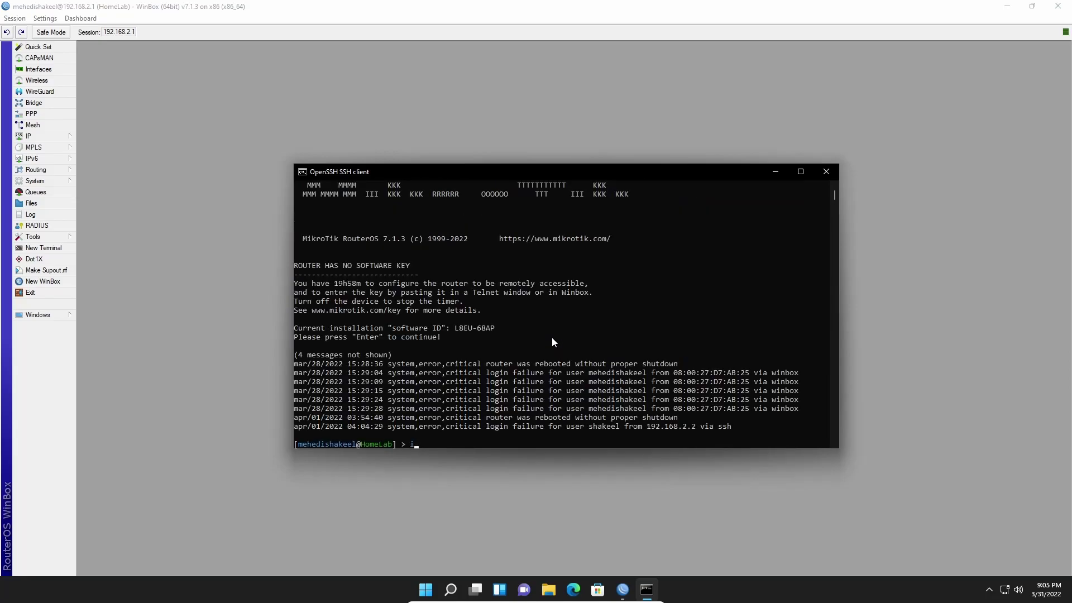
type("p address/print")
key("Tab")
key("Tab")
key("Return")
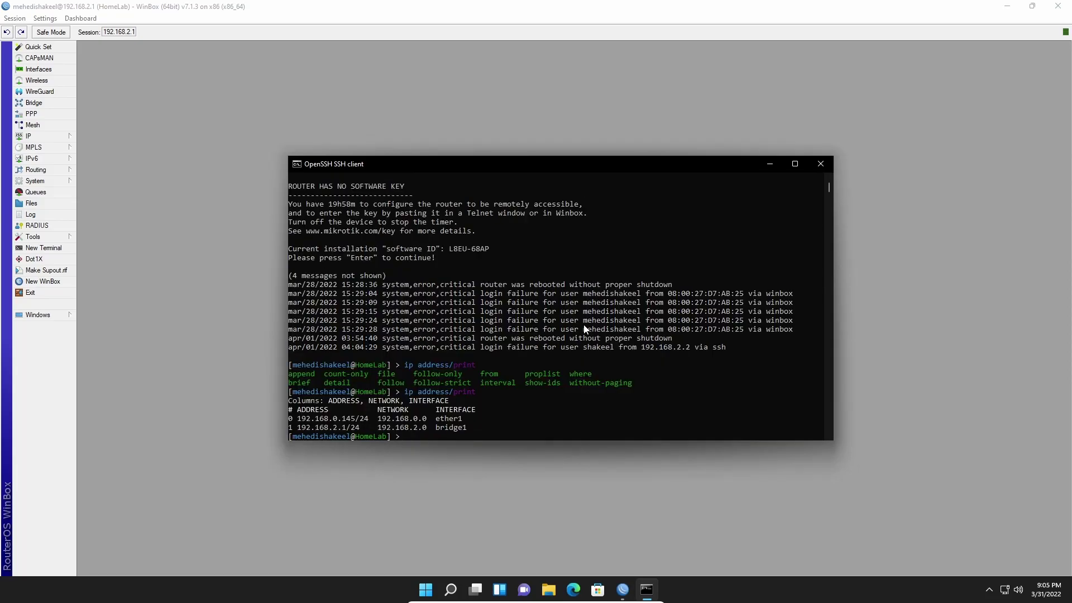
key("alt+F4")
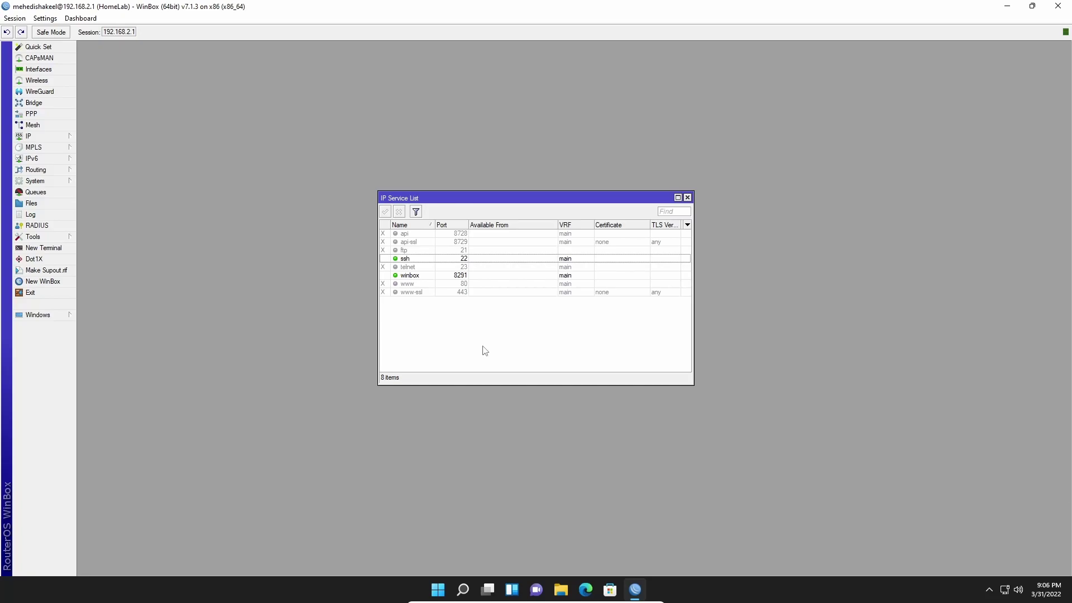
- Enable the www service on port 80 in the service list and bring up Microsoft Edge
left_click(410, 286)
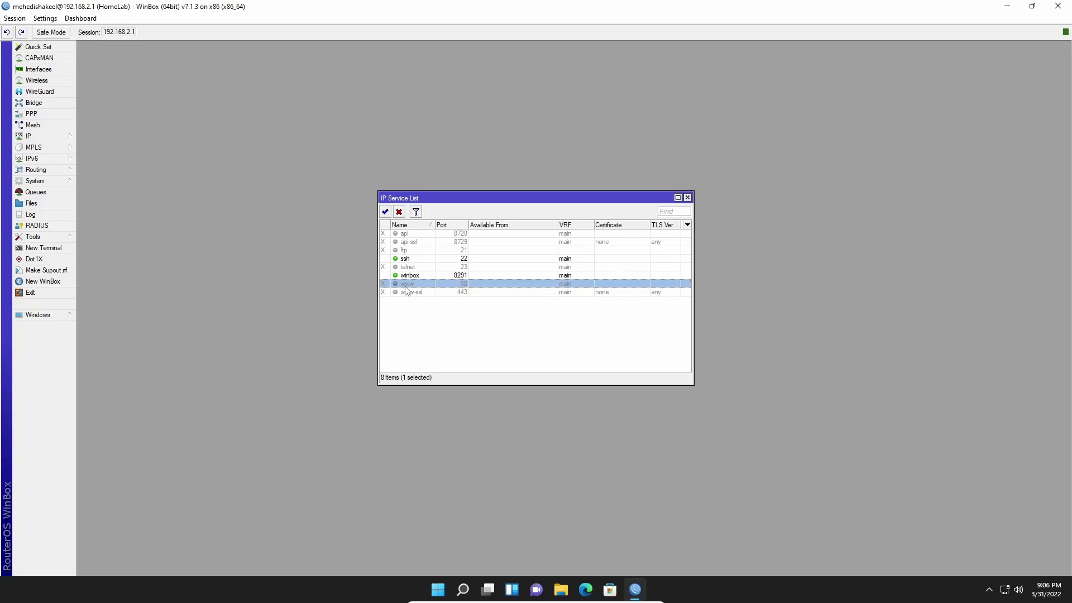
left_click(387, 213)
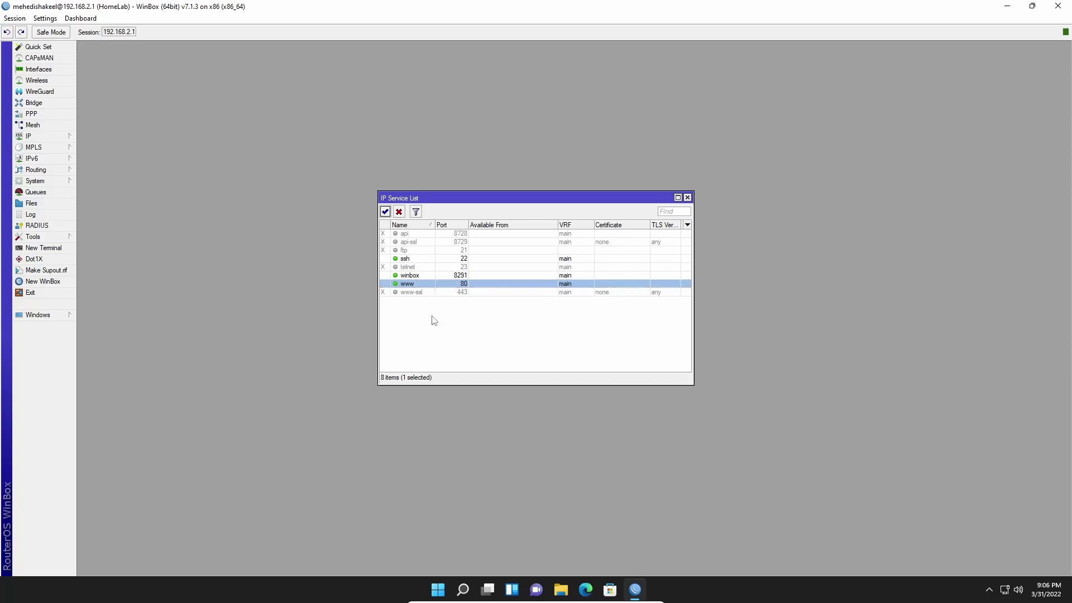
left_click(434, 319)
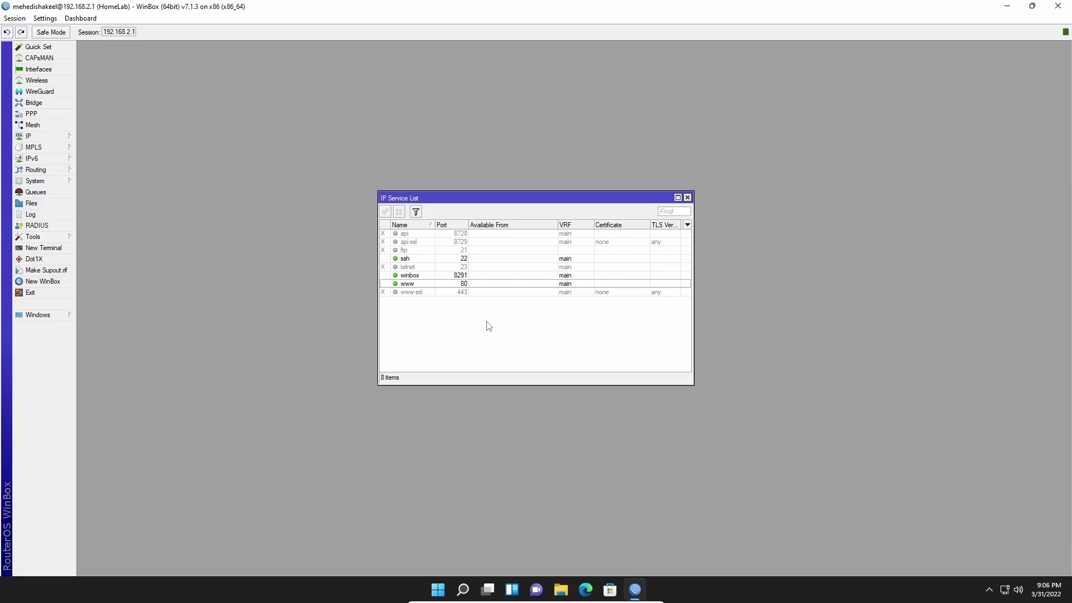
left_click(585, 590)
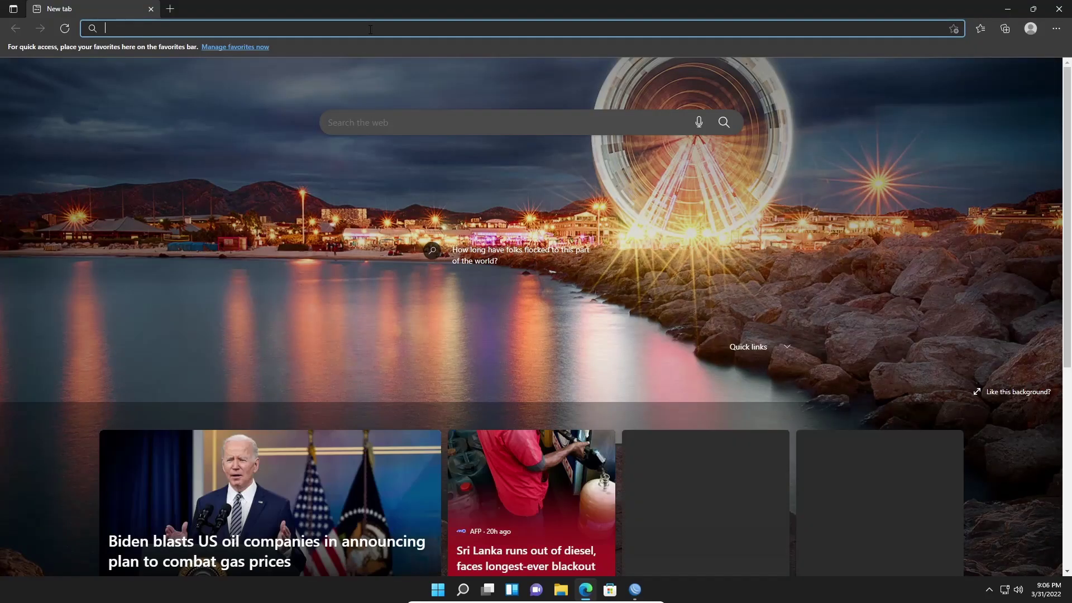
- Load WebFig at 192.168.2.1 and log in with the router username and password
type("192")
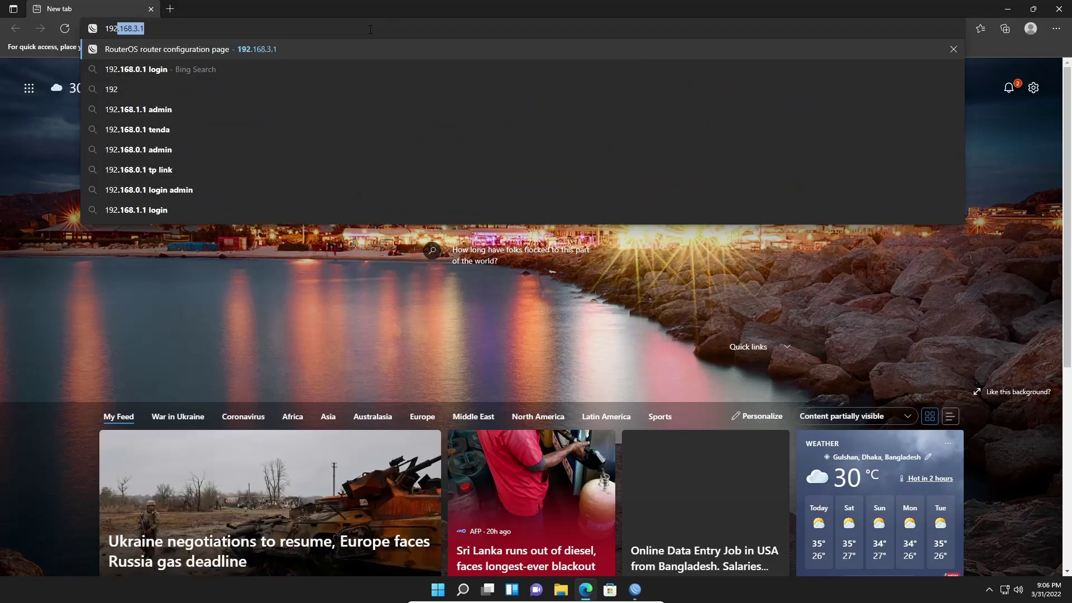
type(".168.2.1")
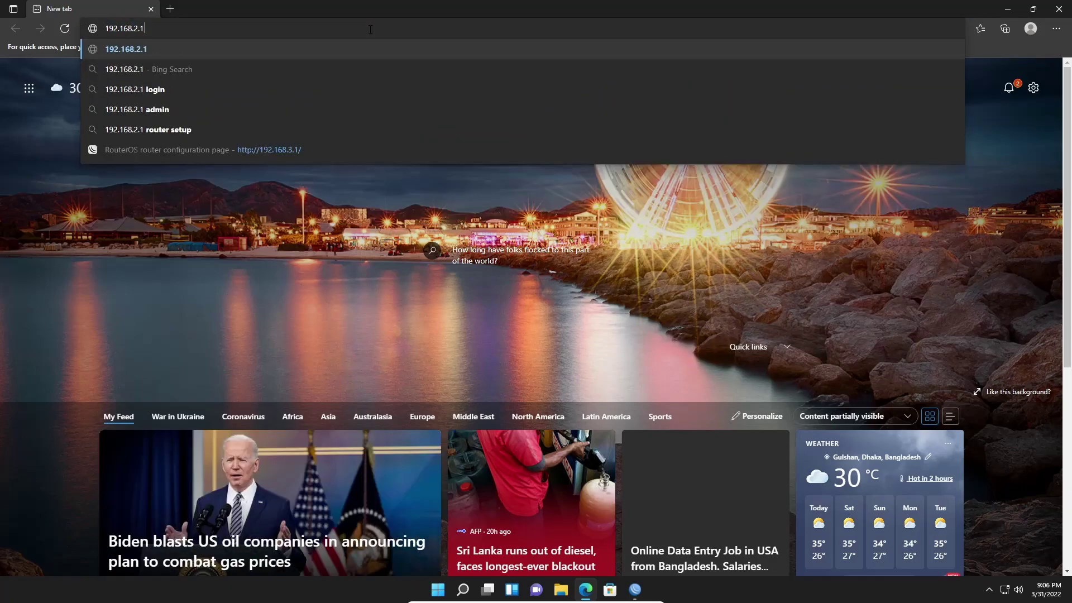
key("Return")
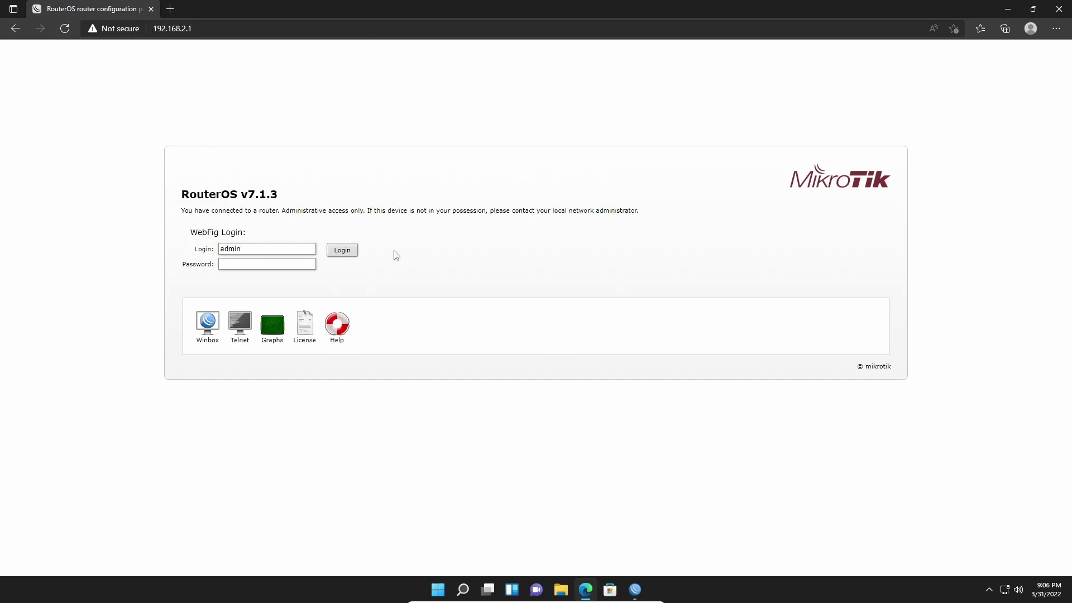
left_click_drag(287, 249, 189, 253)
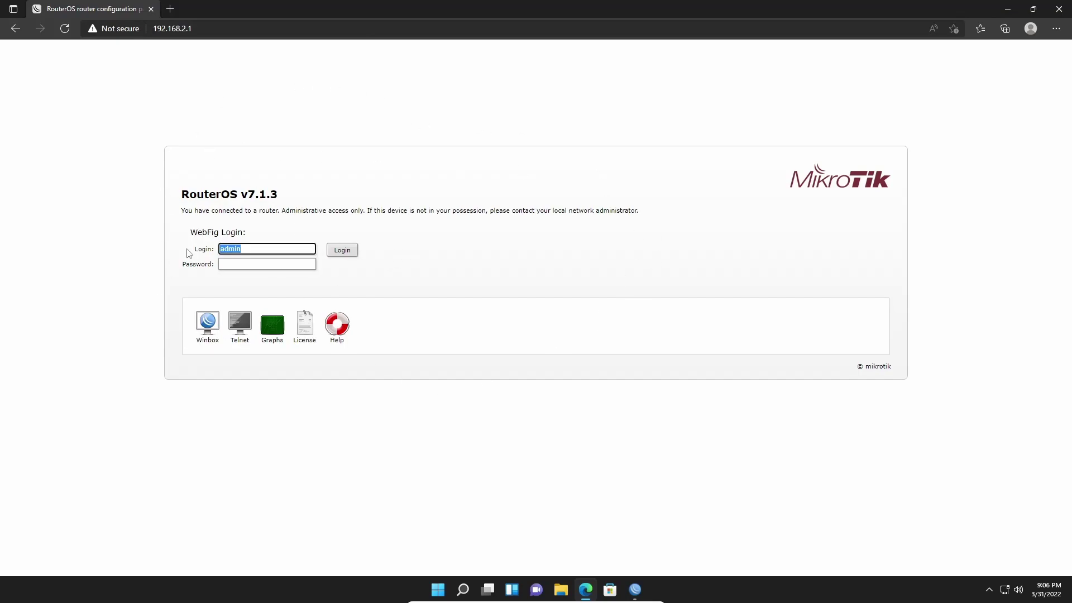
left_click(237, 267)
type("•••••••••")
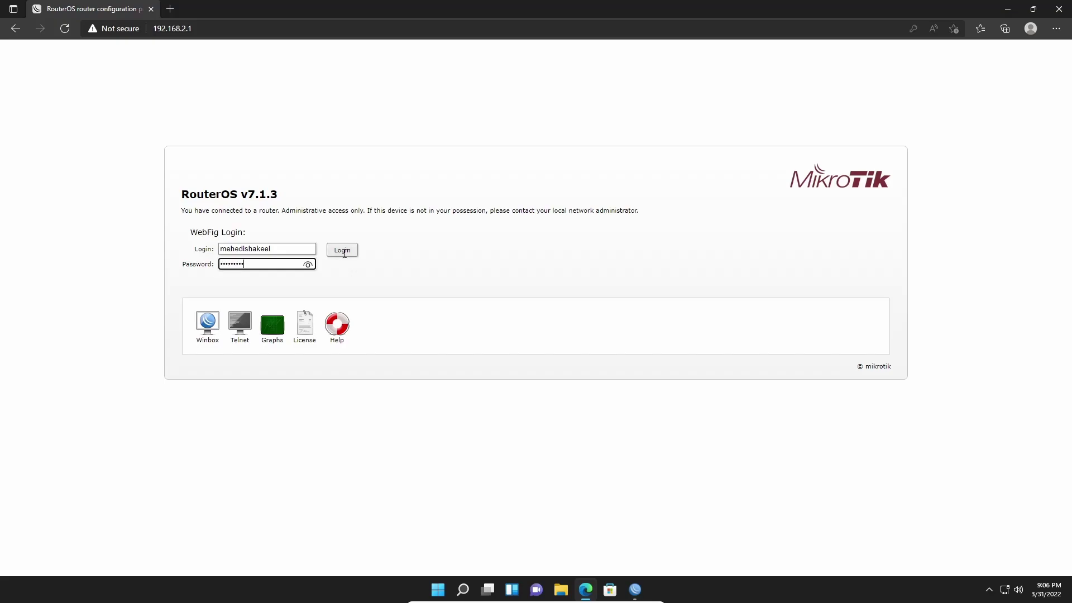
left_click(343, 250)
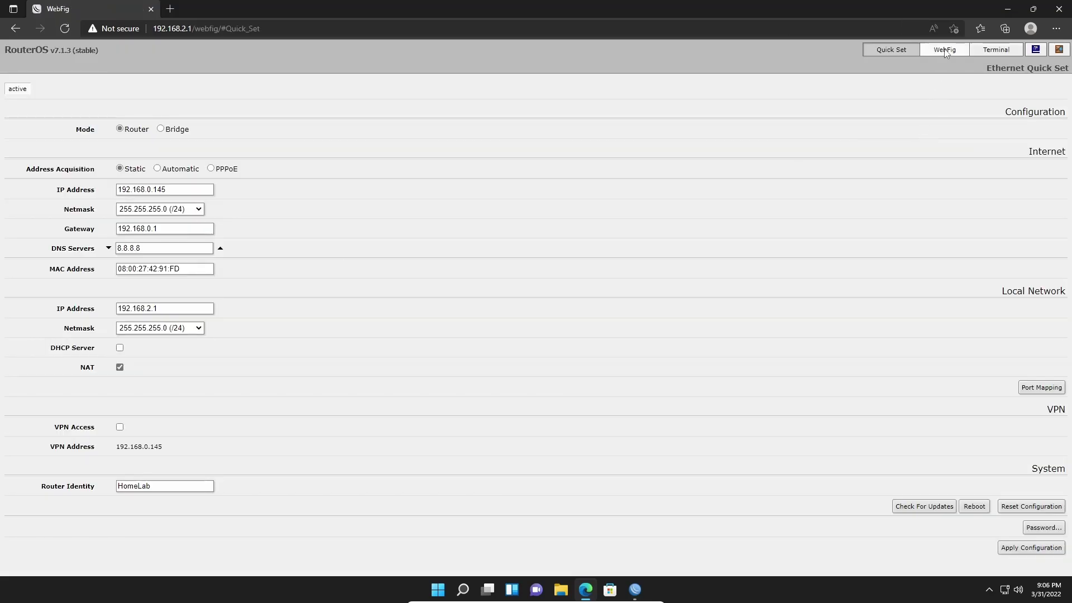
- Switch to the full WebFig Interface List showing bridge1 and ether1–ether4
left_click(945, 50)
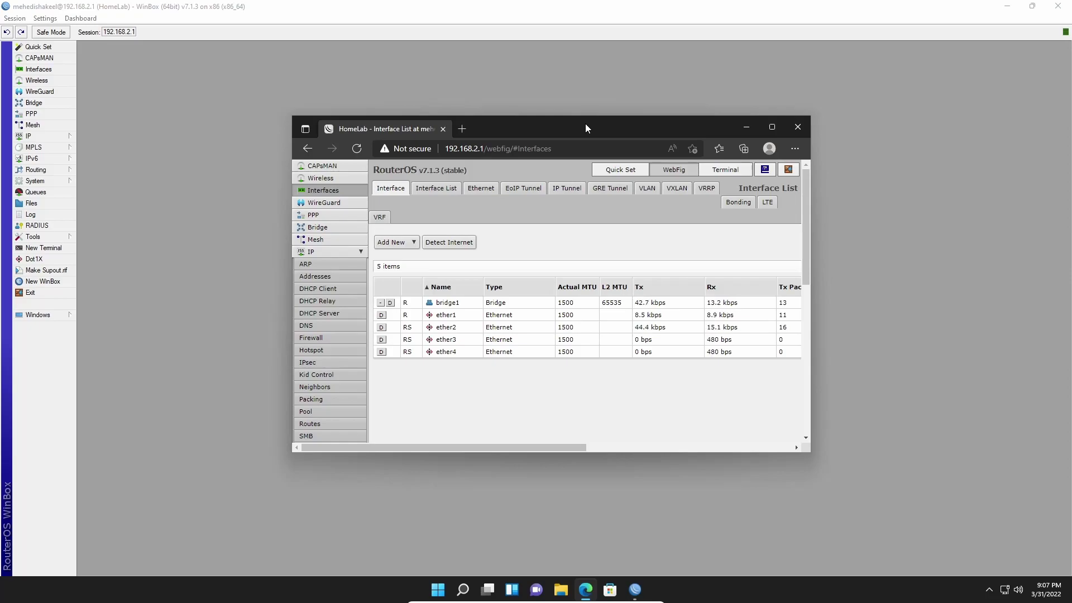
left_click_drag(552, 129, 530, 129)
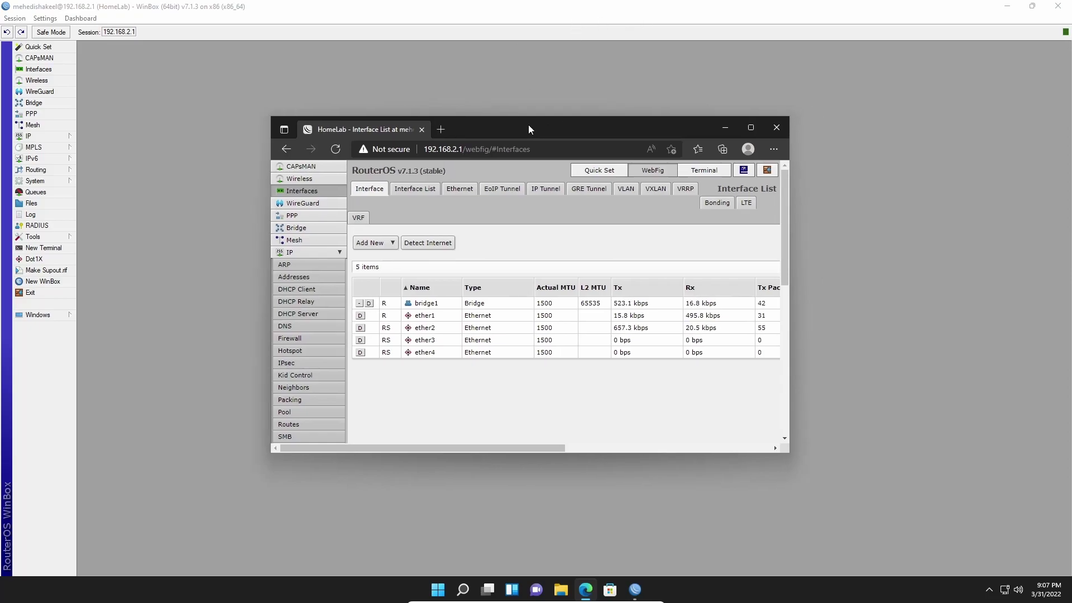